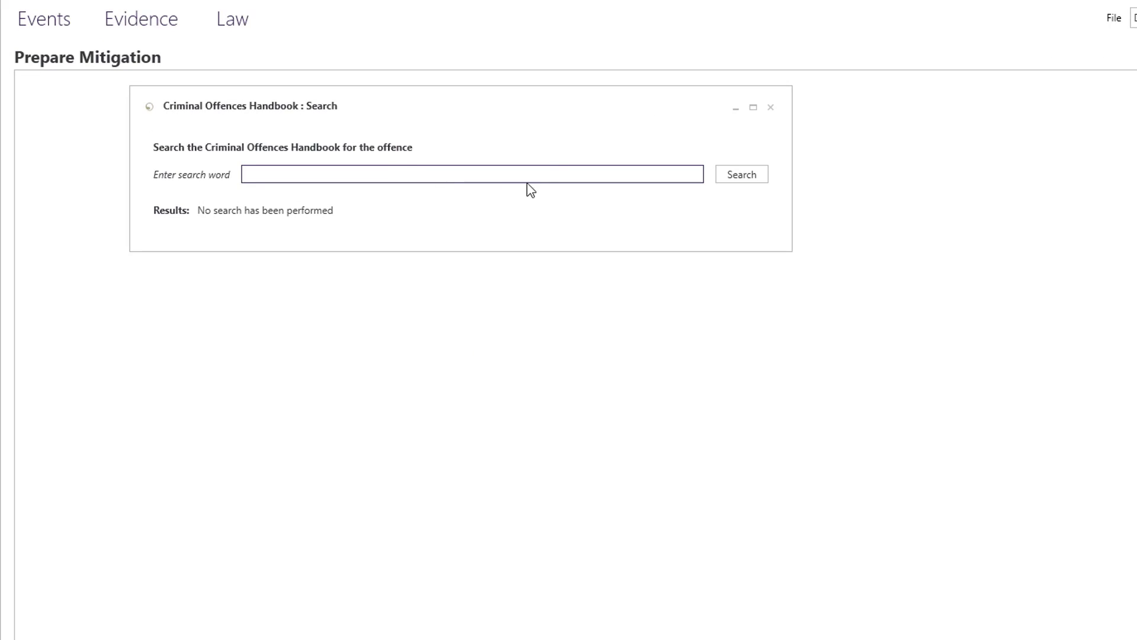
Step: Search the Criminal Offences Handbook for "drug" and record the charge of supplying or offering to supply a controlled drug (11.24)
text(dru)
key(Return)
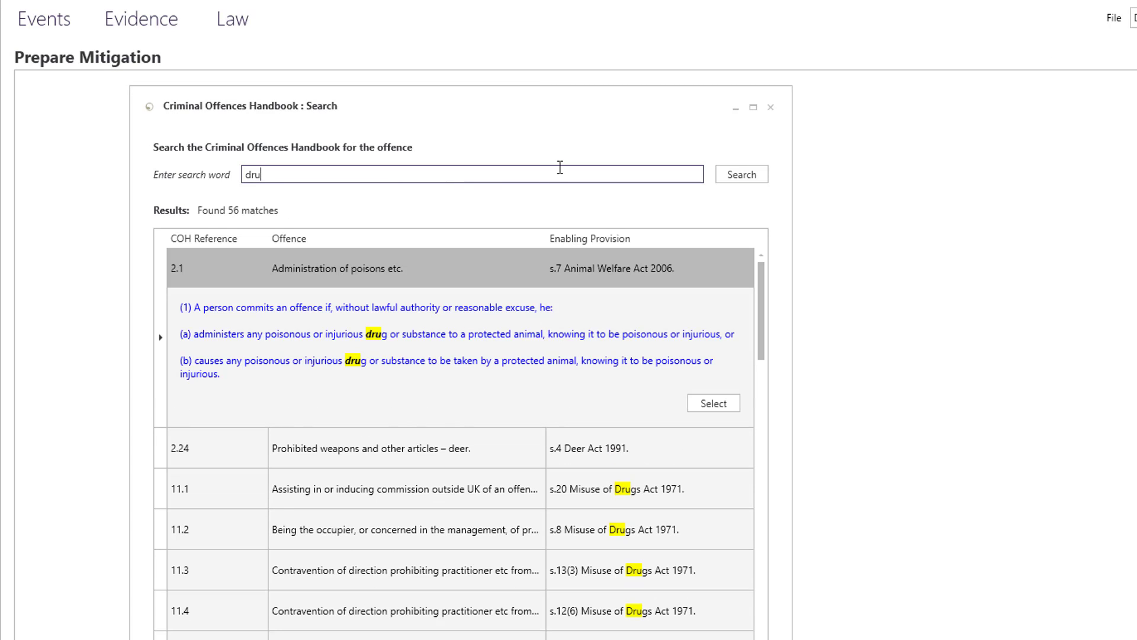
text(g)
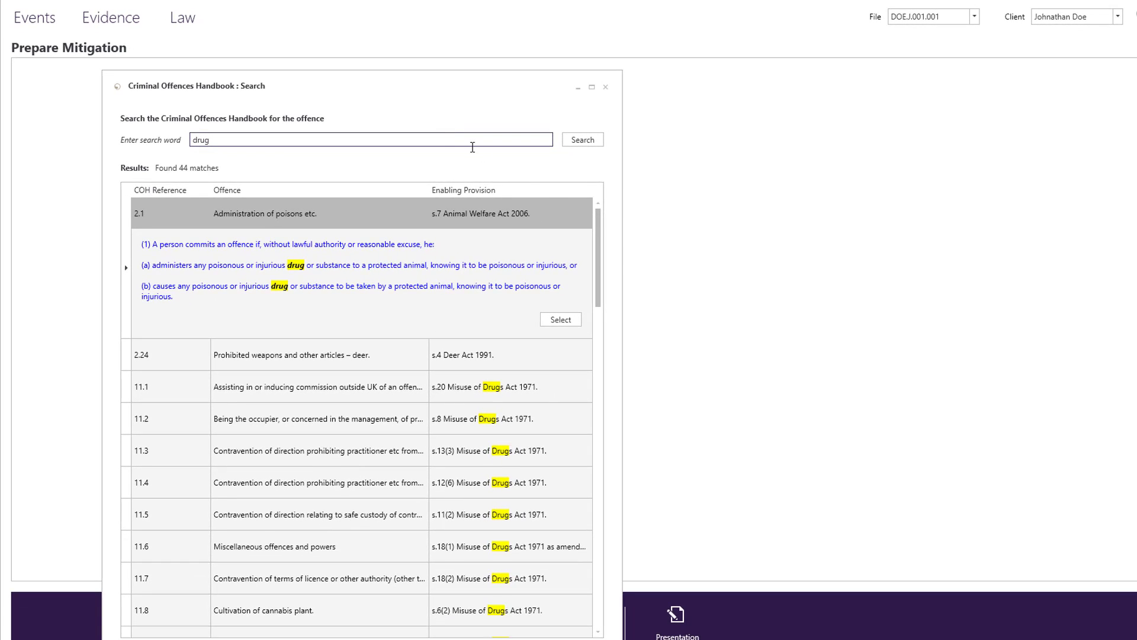
drag(599, 219, 582, 397)
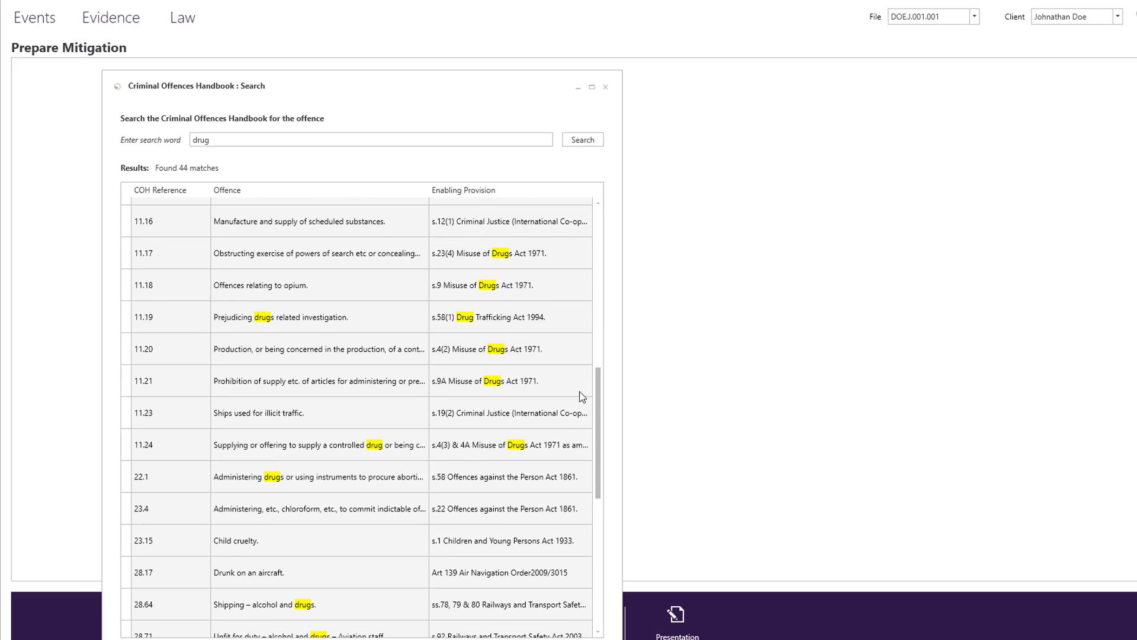
click(390, 446)
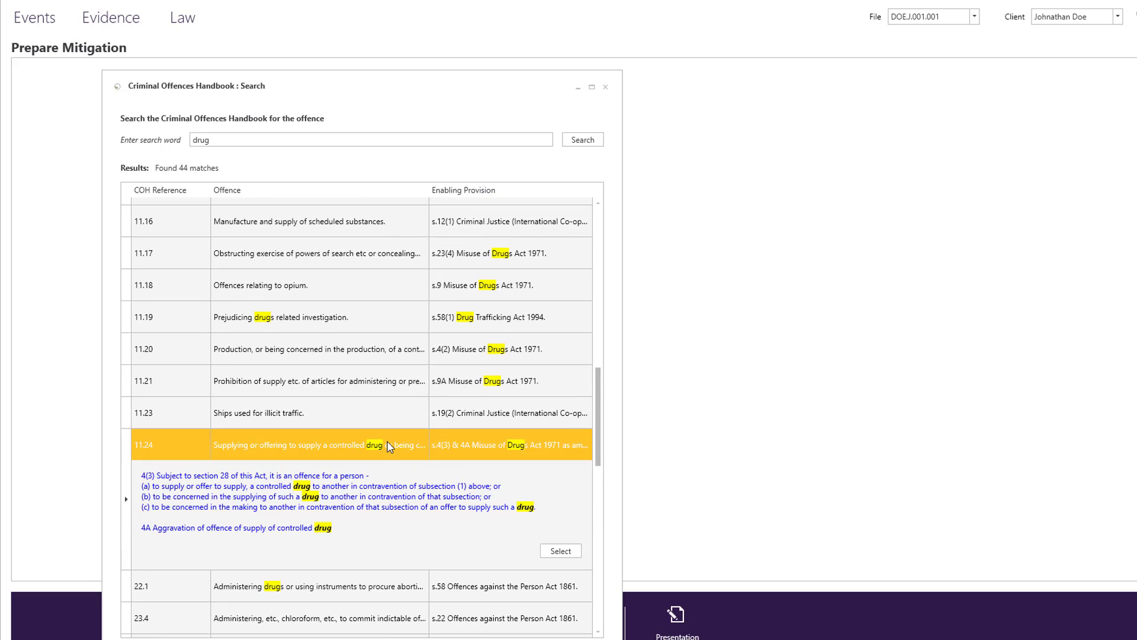
click(561, 551)
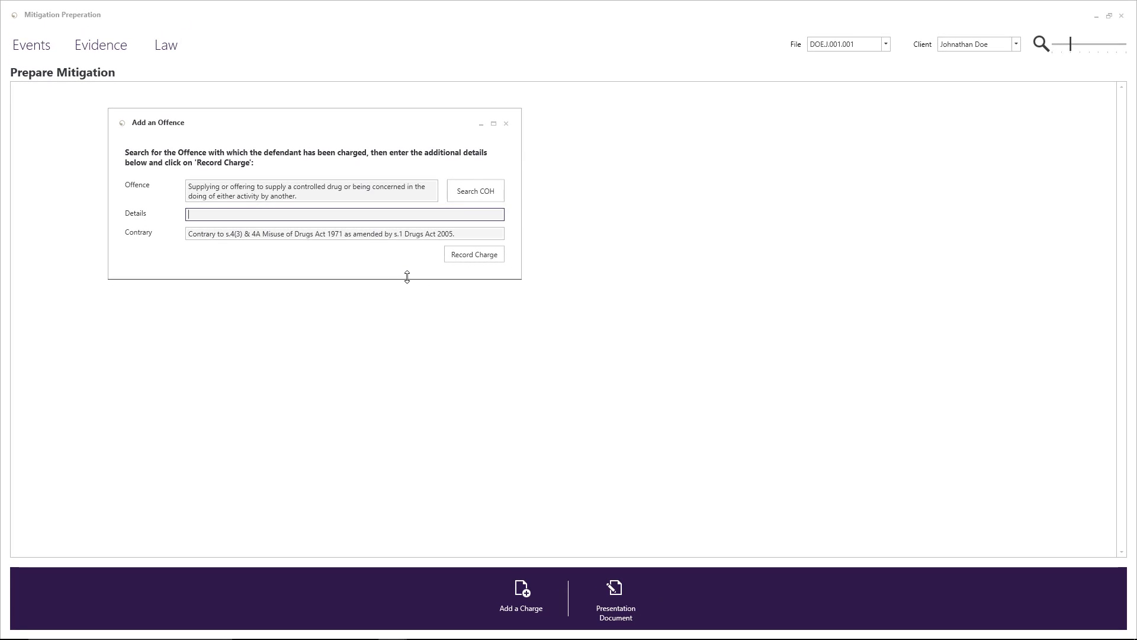
click(480, 256)
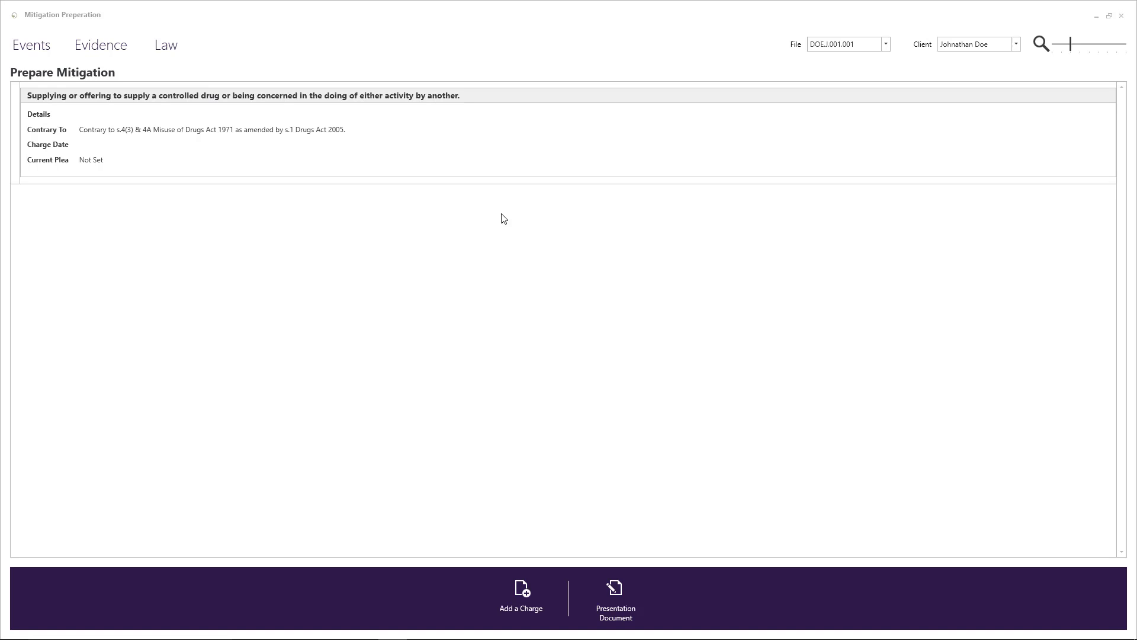
Step: Prepare mitigation for the drug supply charge and enter the client's instructions as "I was only selling drugs to some friends" in quotation marks
click(592, 159)
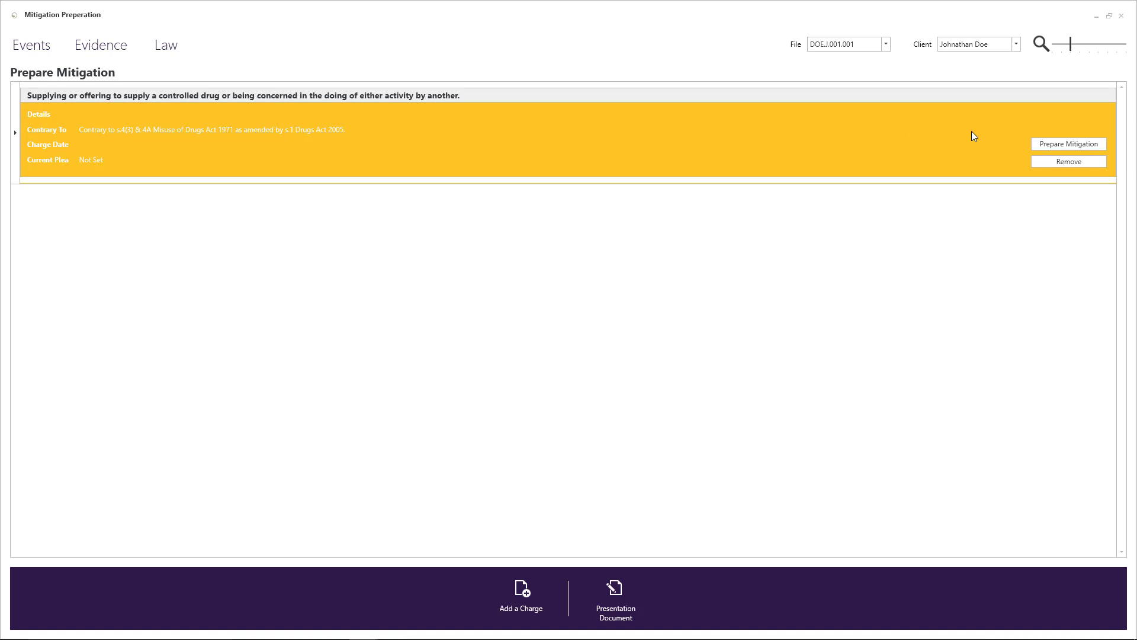
click(1070, 146)
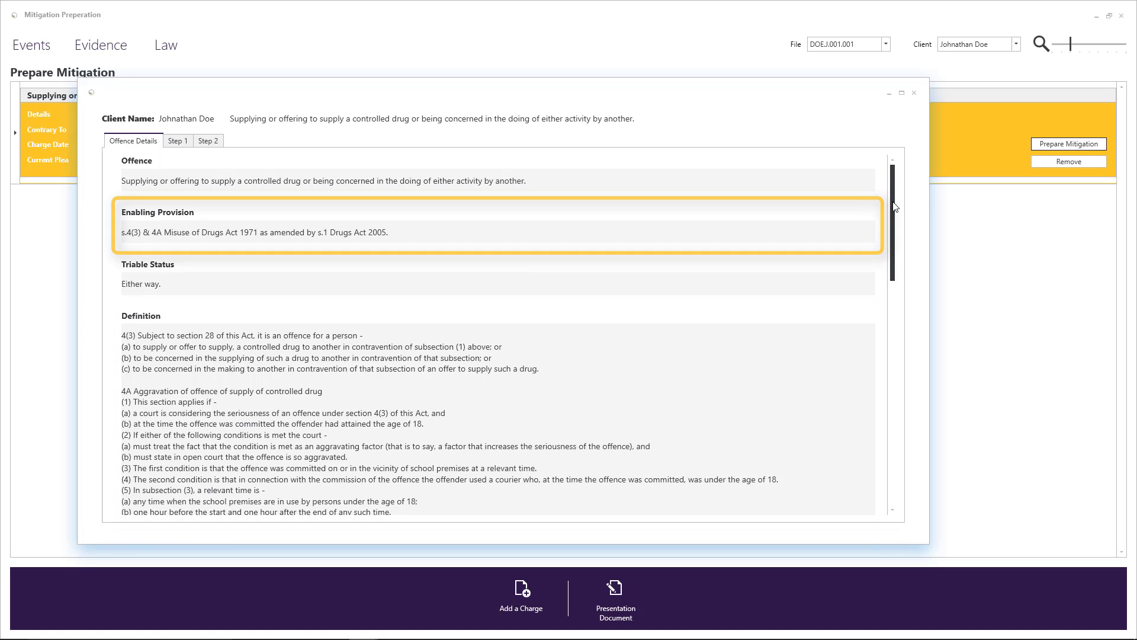
drag(895, 207, 899, 434)
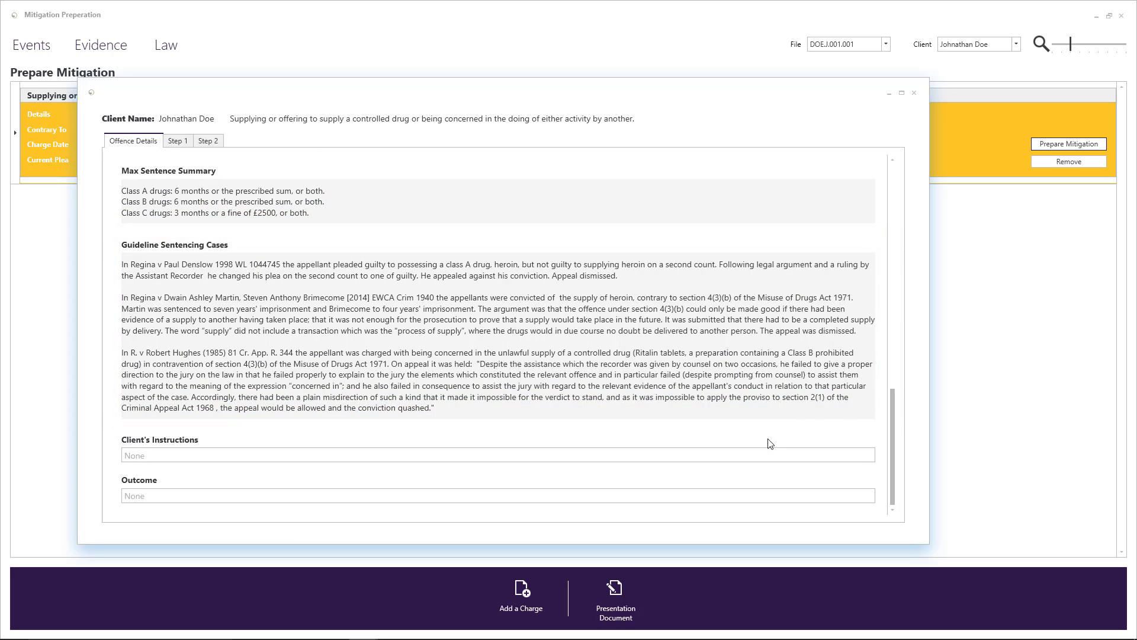
click(756, 455)
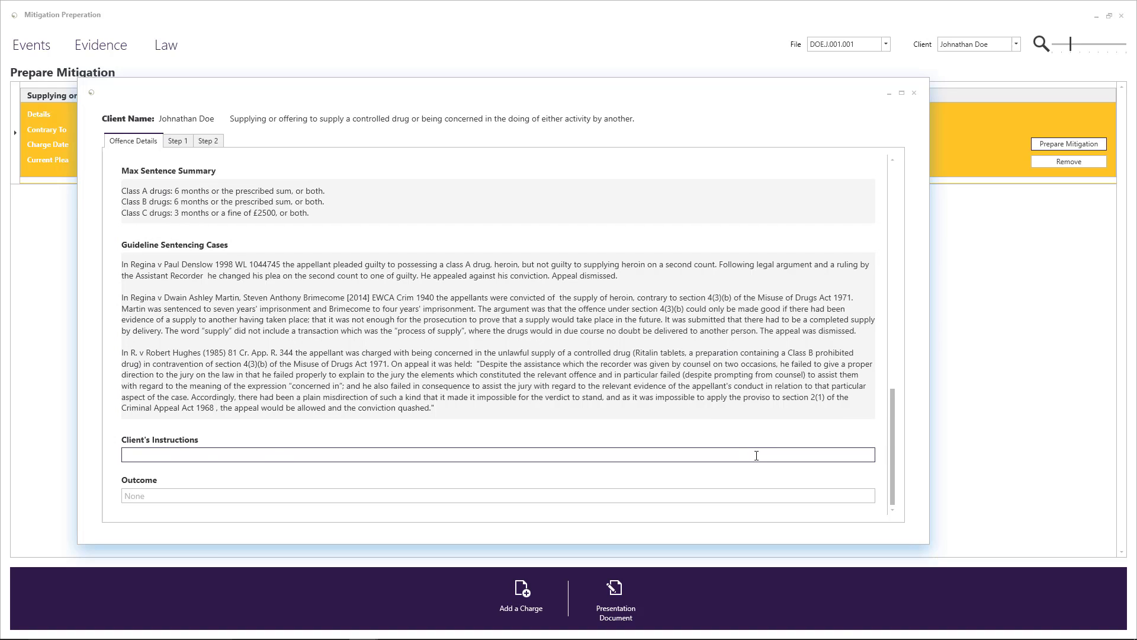
text("I was only selling drugs to some friends")
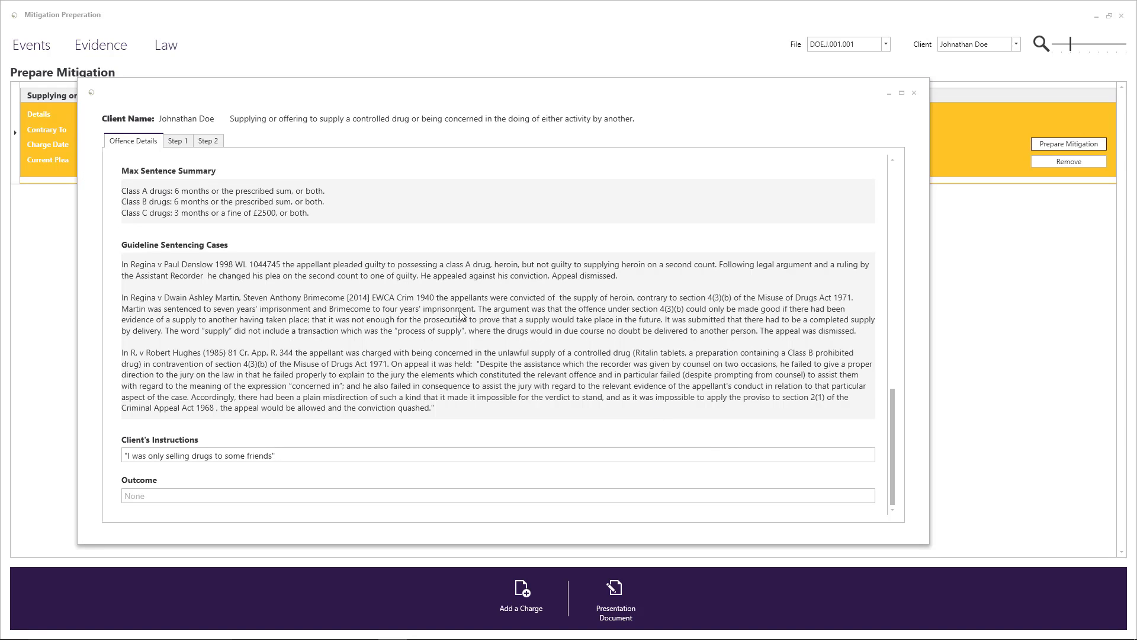
Step: In Step 1, mark the Category 4 harm entries ecstasy with the comment "10 Tabs" and amphetamine with the comment "2g"
click(175, 142)
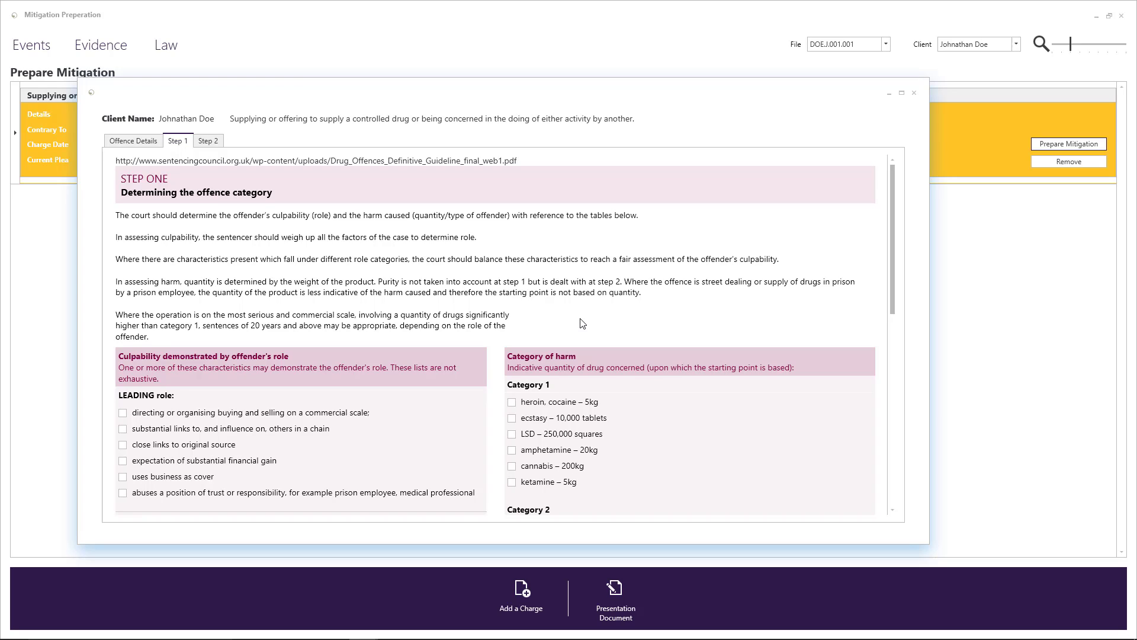
scroll(583, 322, down, 5)
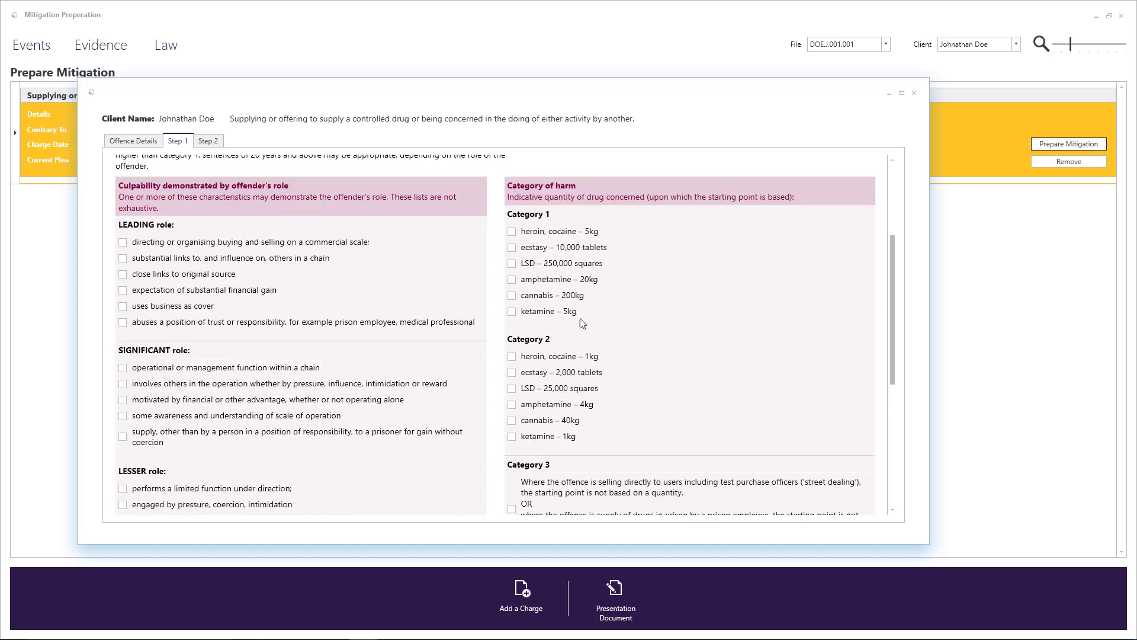
scroll(582, 322, down, 3)
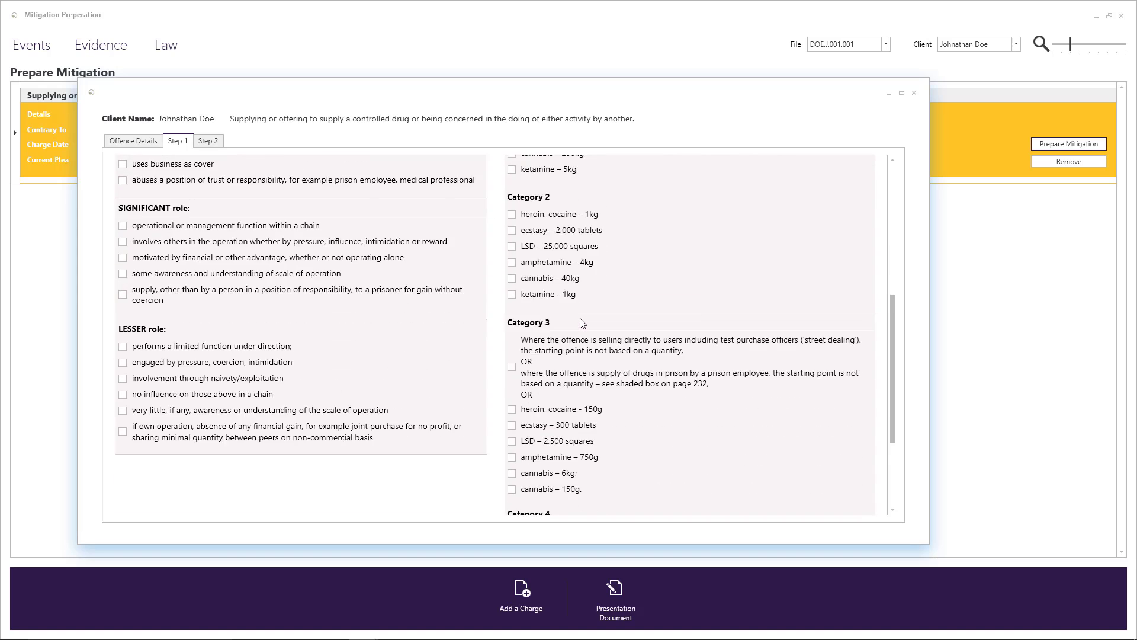
scroll(580, 323, down, 3)
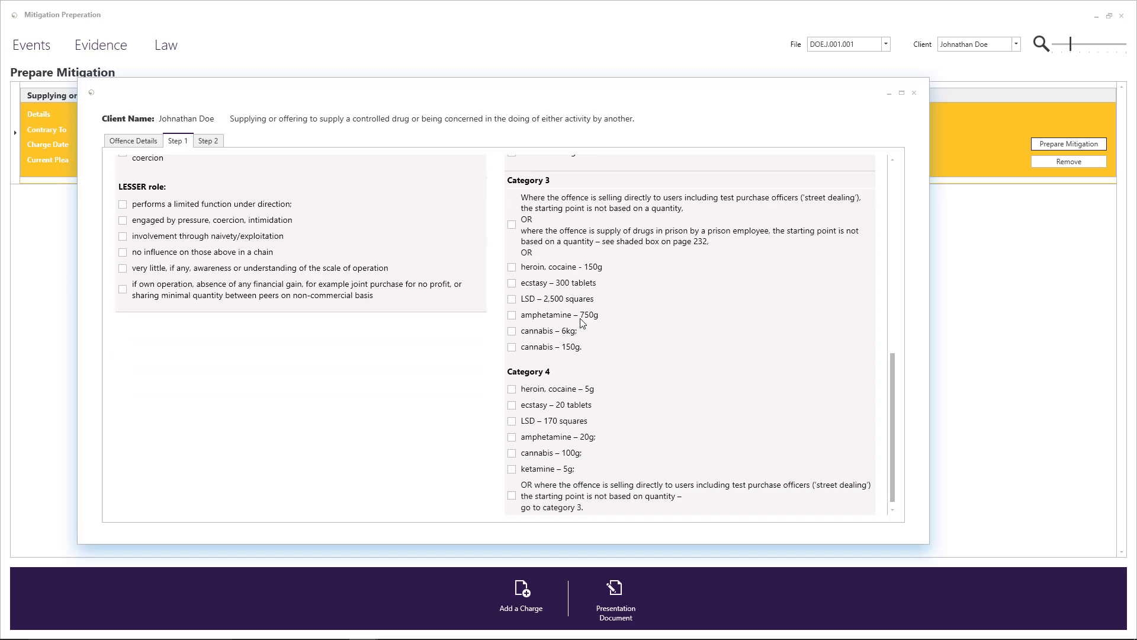
click(513, 399)
click(543, 415)
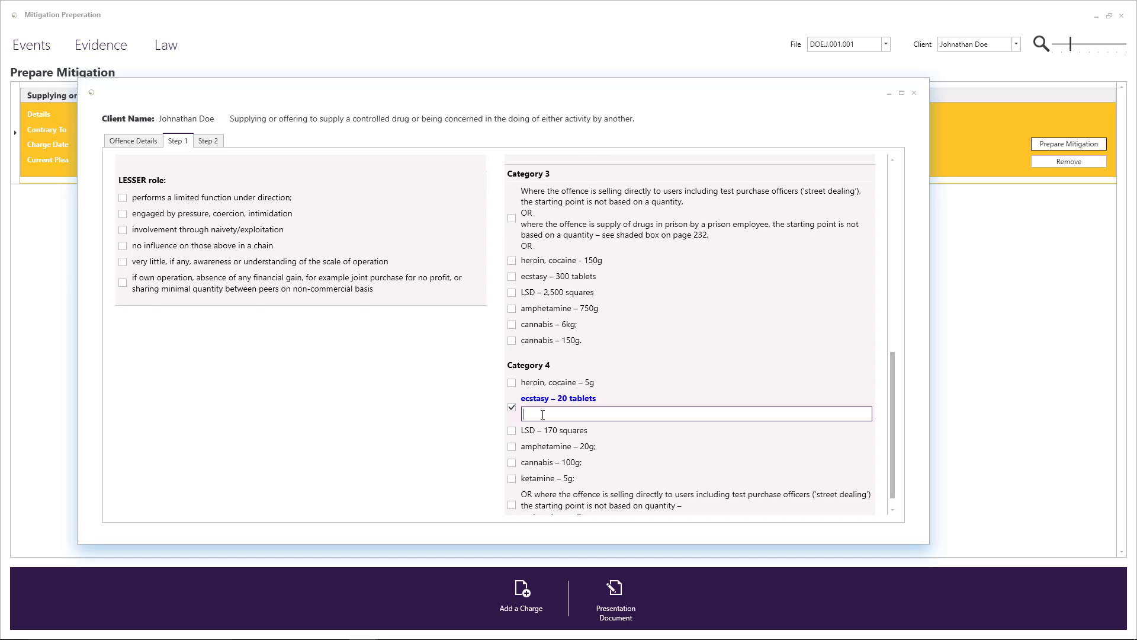
text(10 Tabs)
click(512, 447)
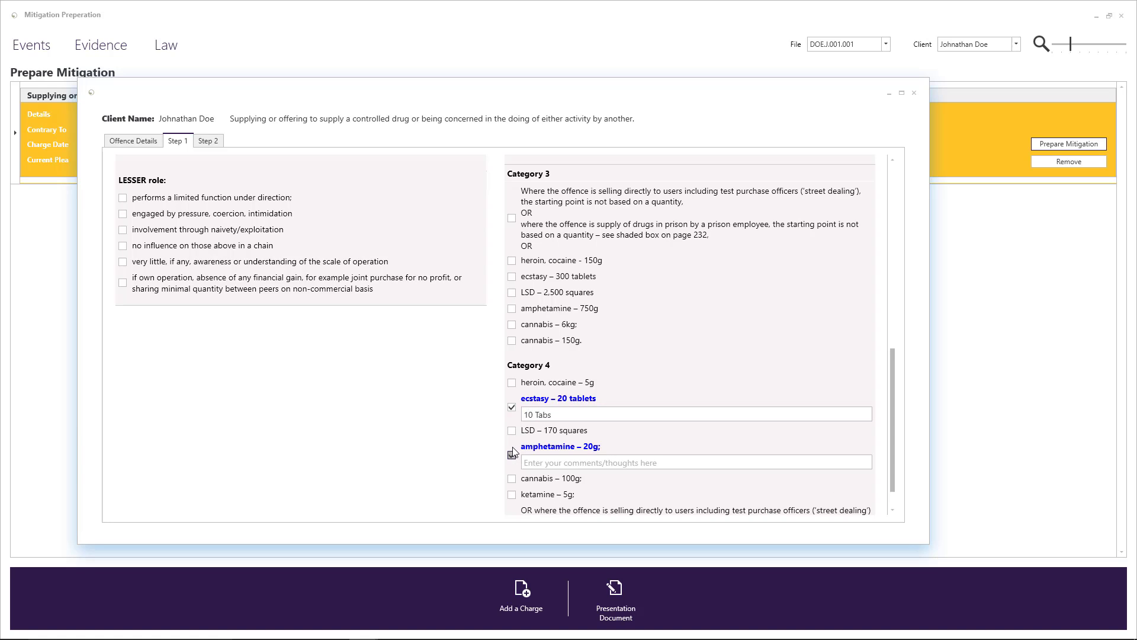
click(534, 460)
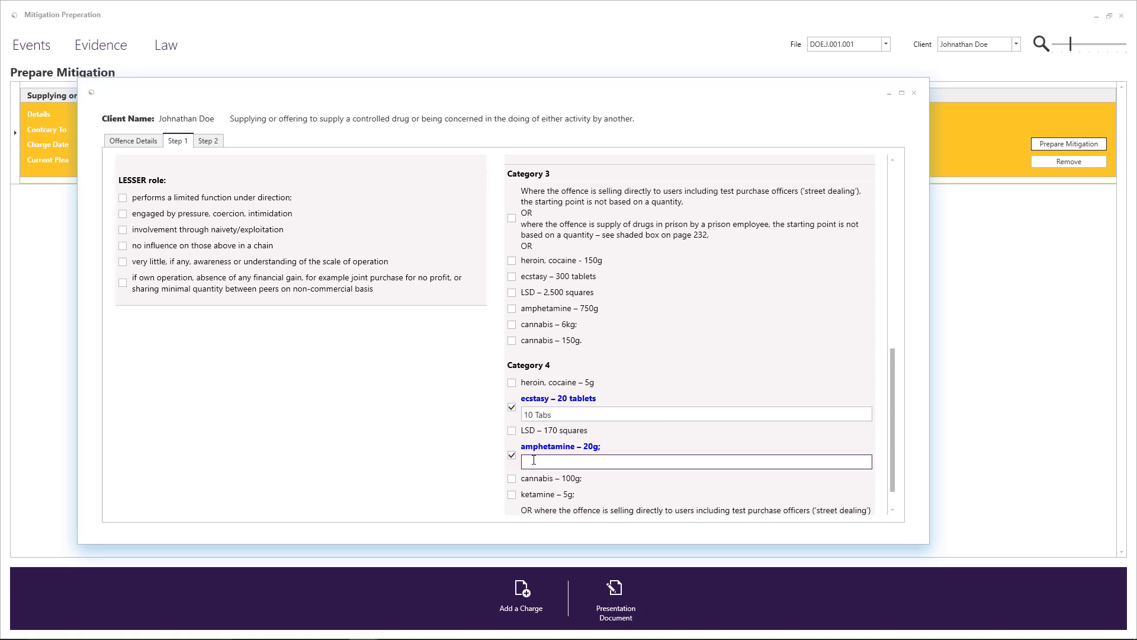
text(2g)
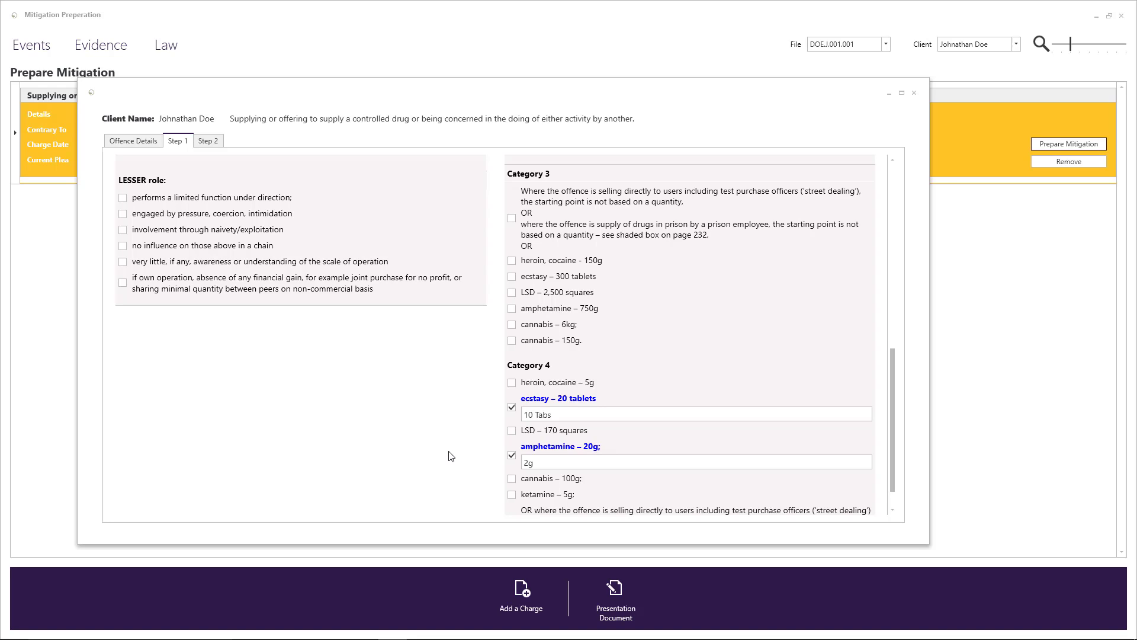
Step: Mark the lesser role factor for own operation without financial gain, with the comment "Selling to friends and some acquaintances"
click(122, 284)
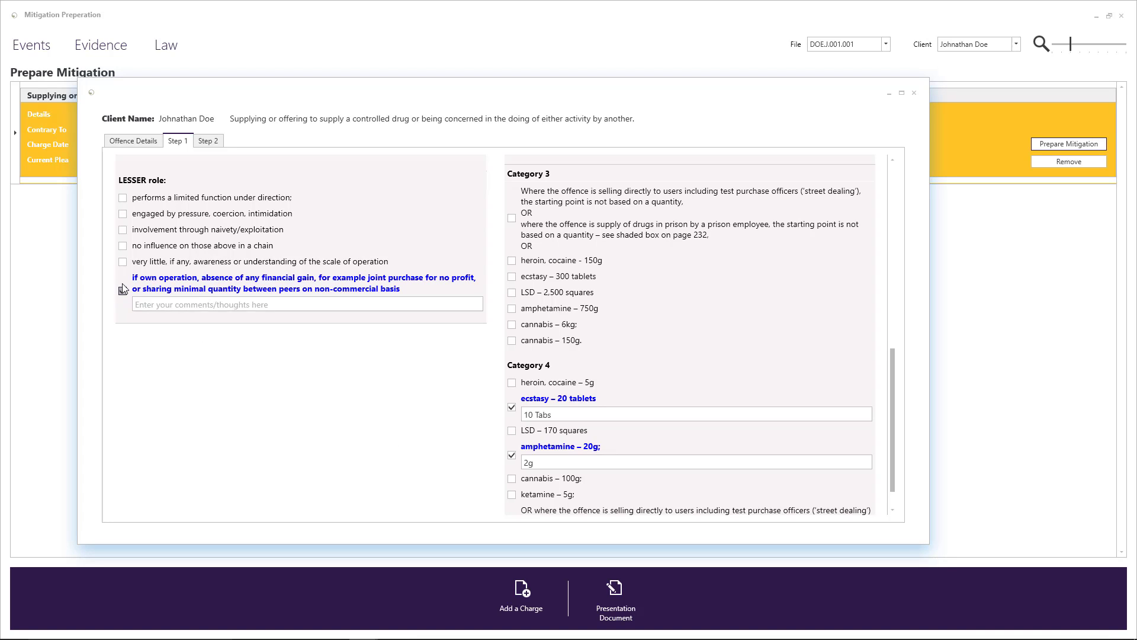
click(180, 305)
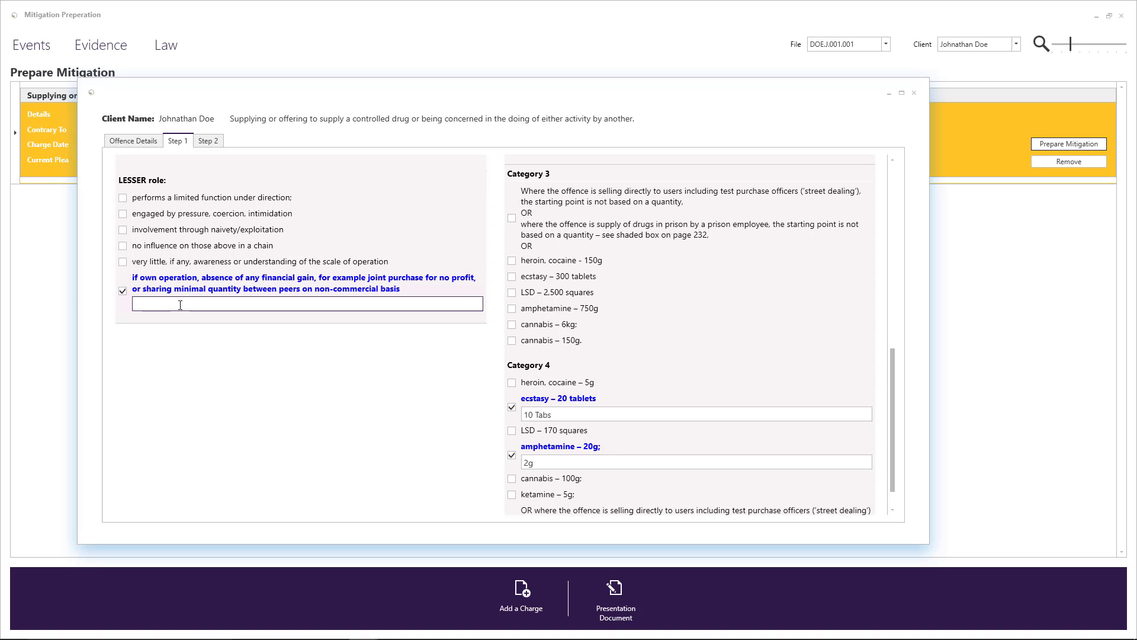
text(Selling to friends and some acquaintances)
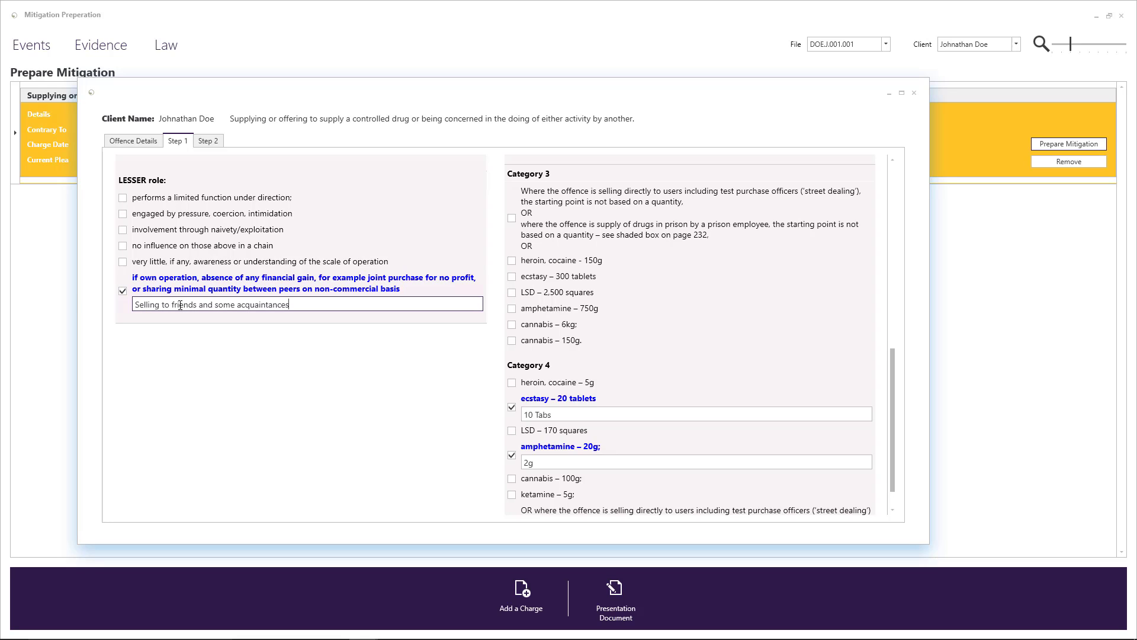
click(261, 356)
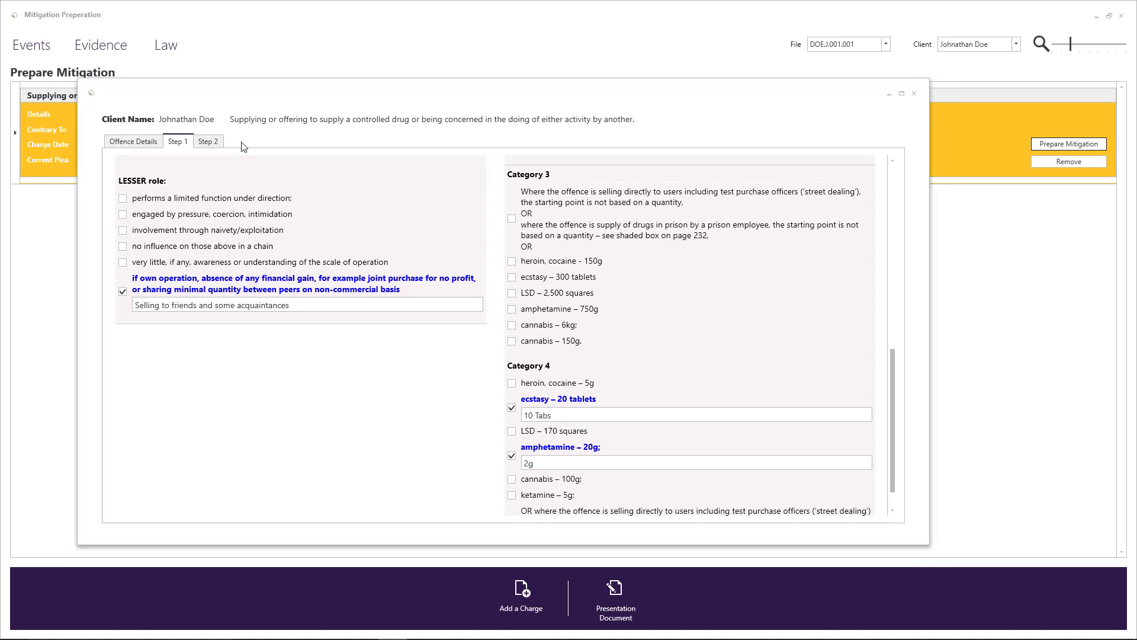
Step: In Step 2, mark the Category 4 lesser role starting points for both Class A and Class B
click(215, 144)
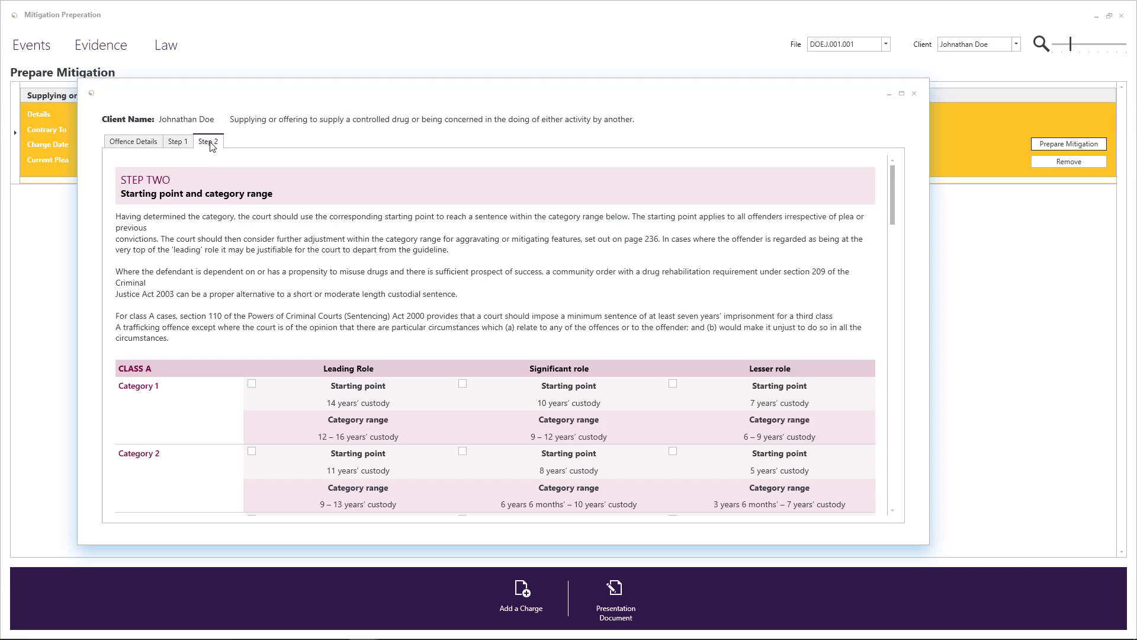
scroll(596, 309, down, 3)
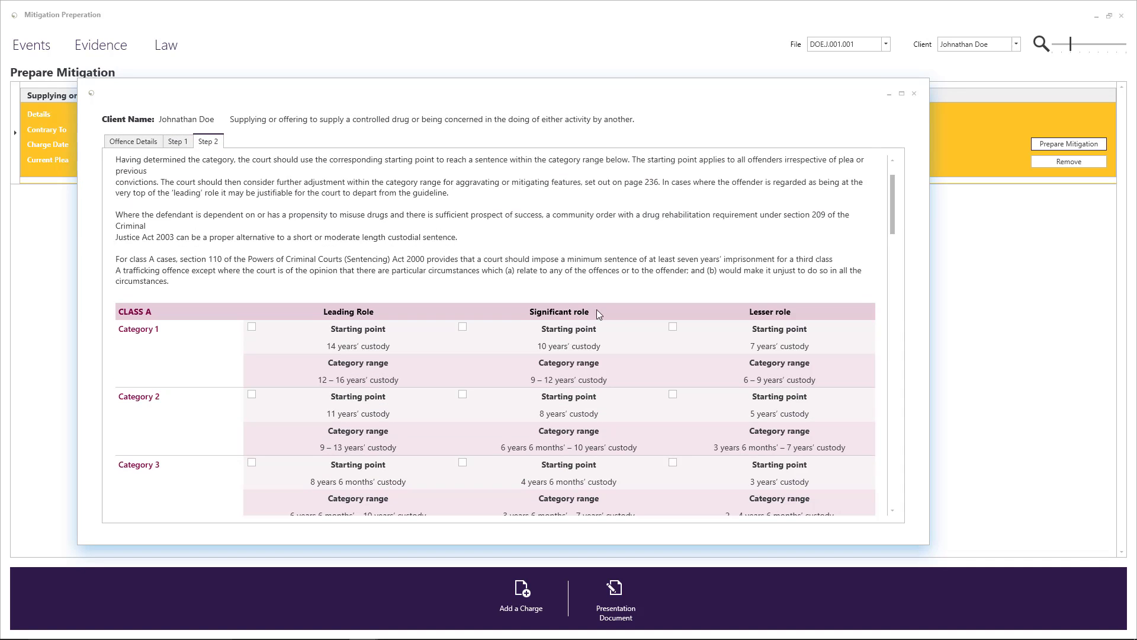
scroll(633, 319, down, 1)
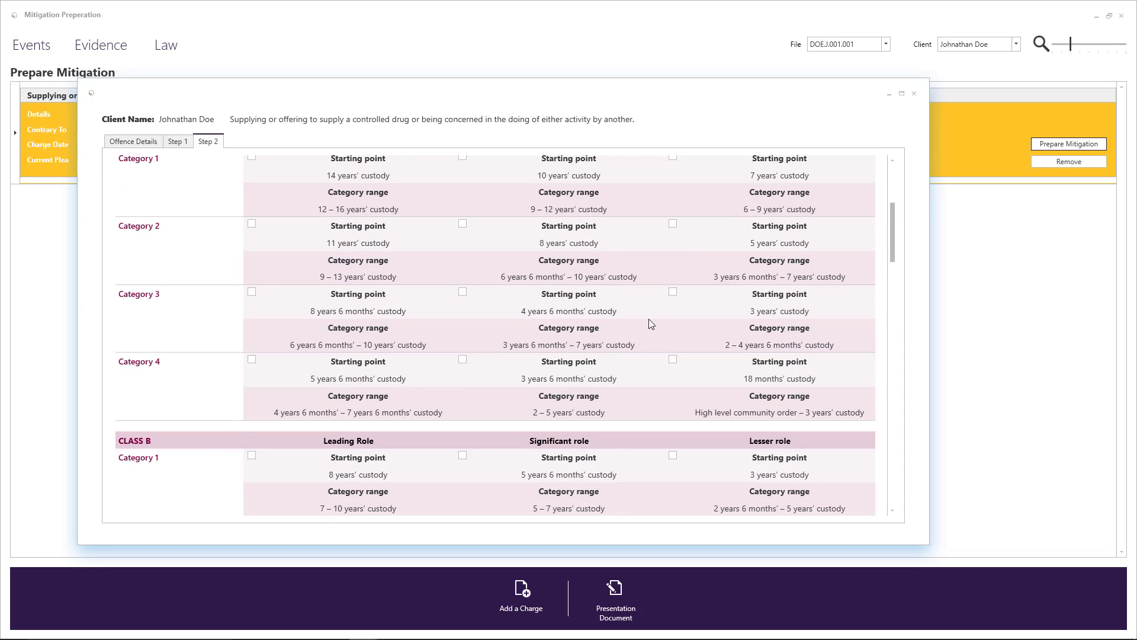
click(673, 360)
scroll(719, 361, down, 5)
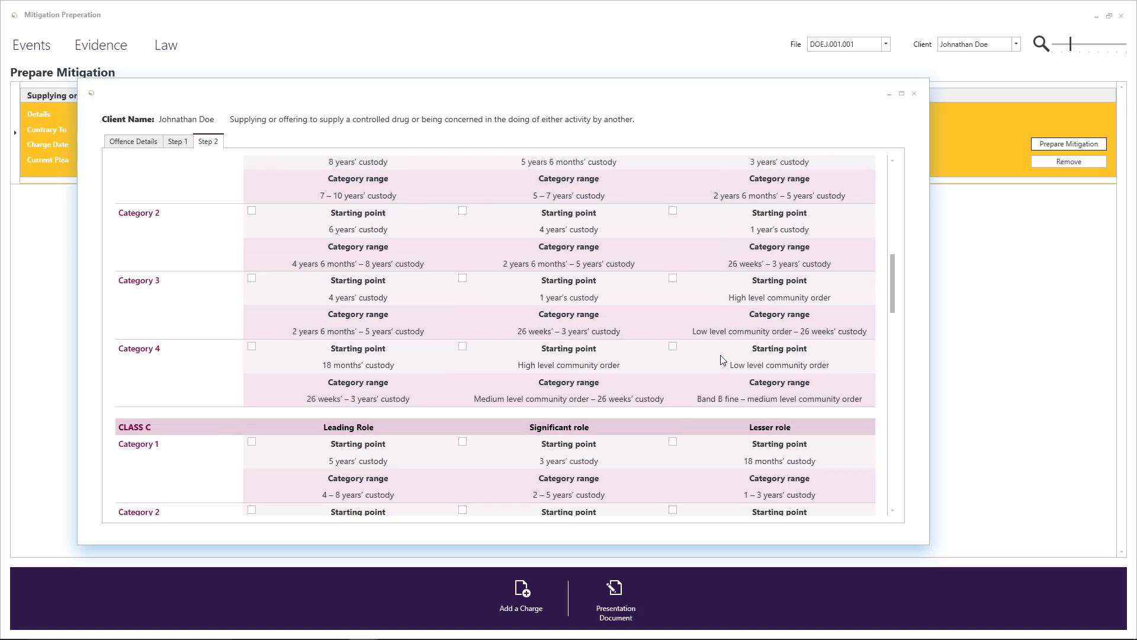
click(673, 346)
Step: Mark the statutory aggravating factor "Offence committed on bail" with the comment "On bail for possession of Cannabis"
scroll(701, 366, down, 2)
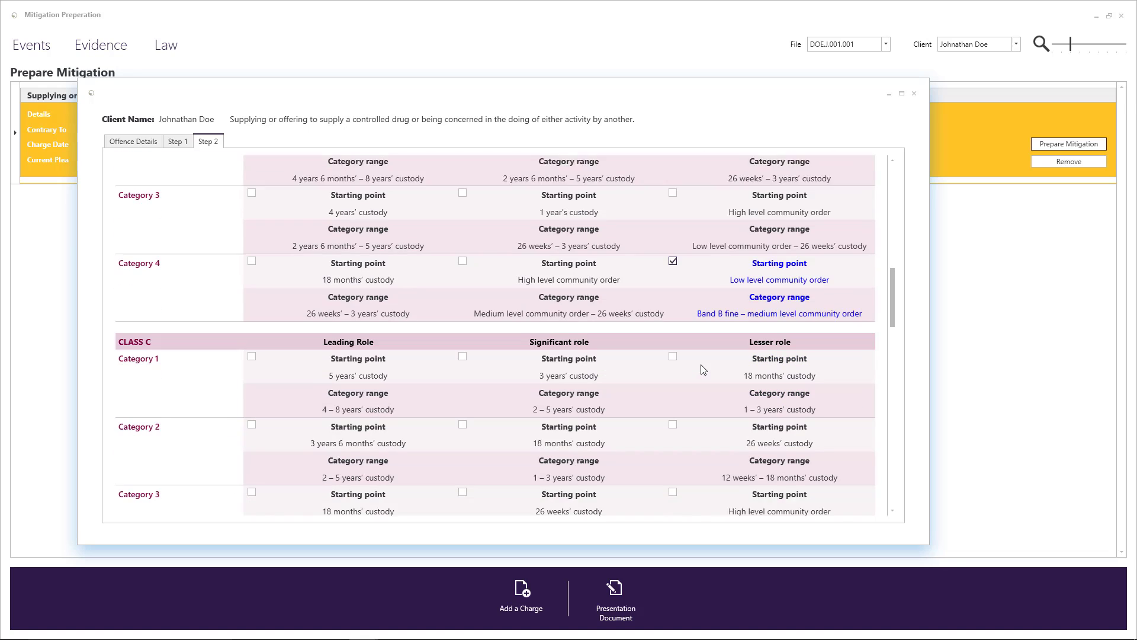
scroll(703, 369, down, 7)
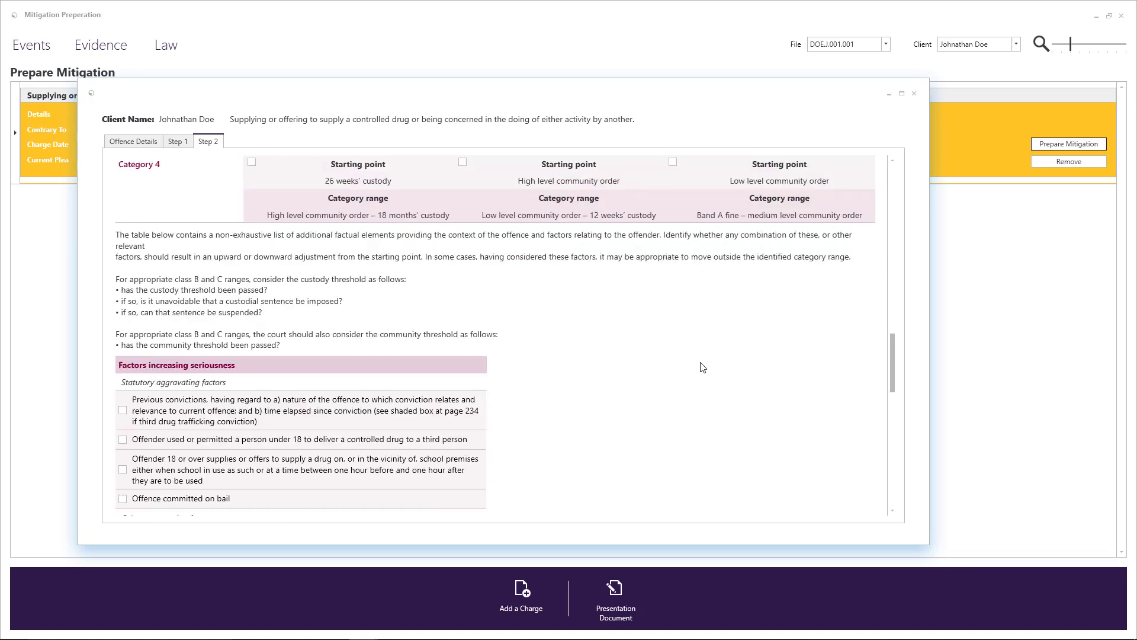
scroll(703, 369, down, 4)
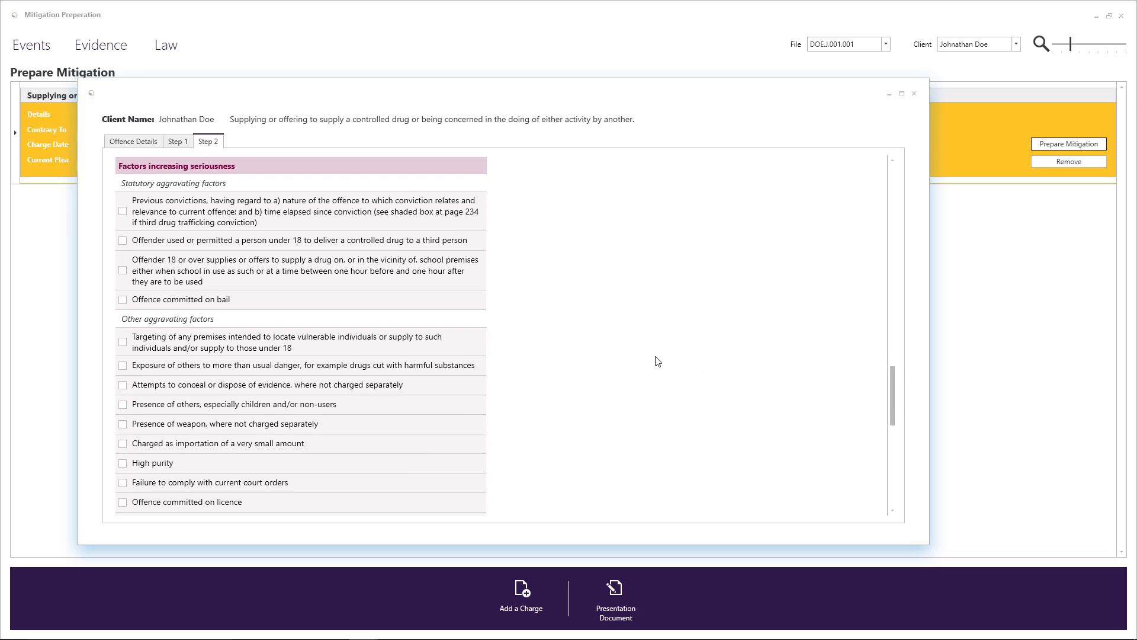
click(123, 299)
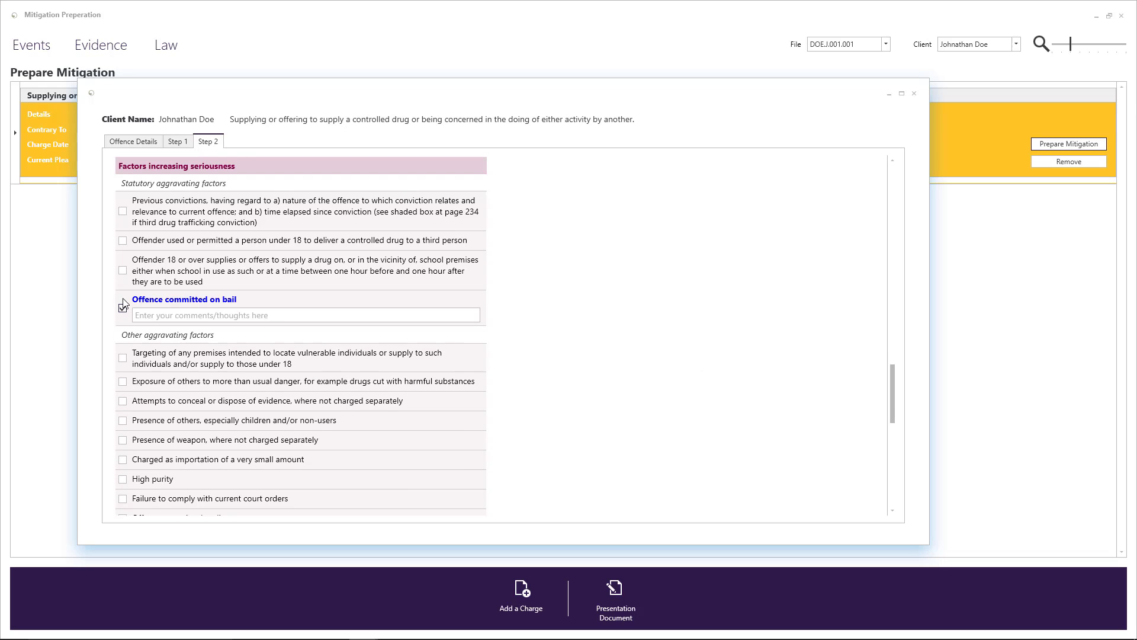
click(151, 317)
text(On )
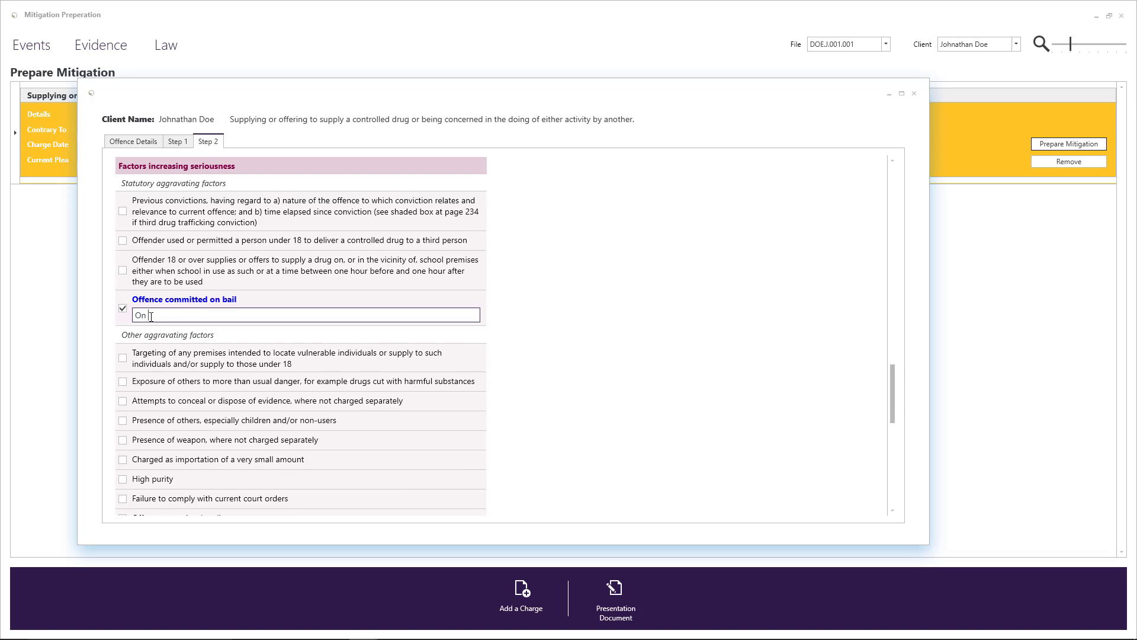
text(bail for possession of Cannabis)
click(534, 337)
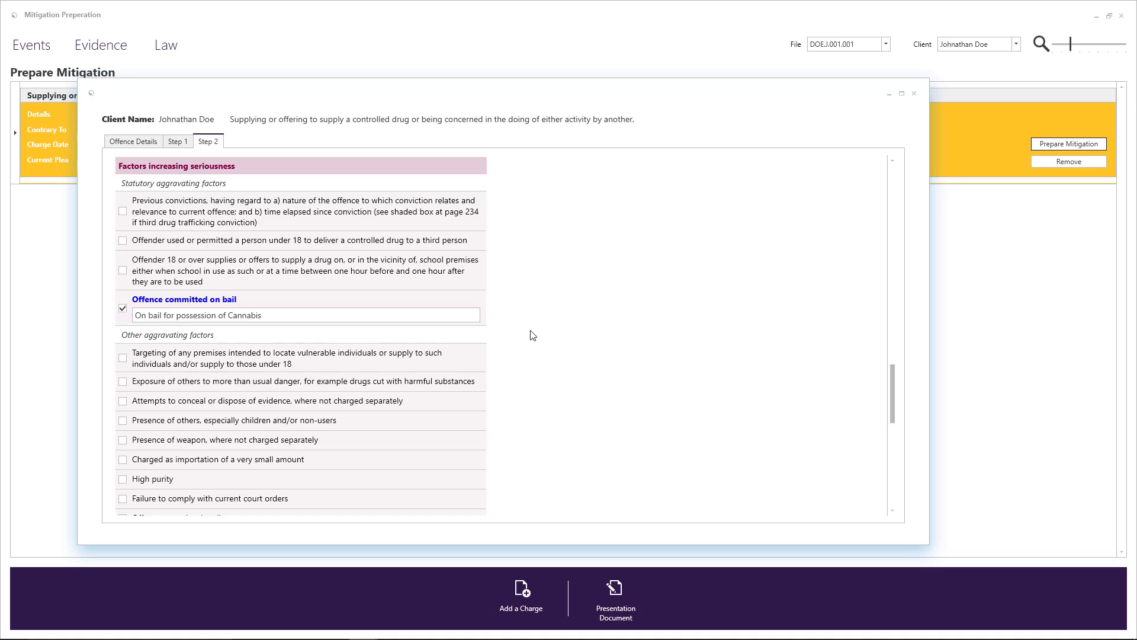
Step: Review the remaining aggravating factors and the guideline's notes from Step Three onward for the drug supply charge
click(585, 330)
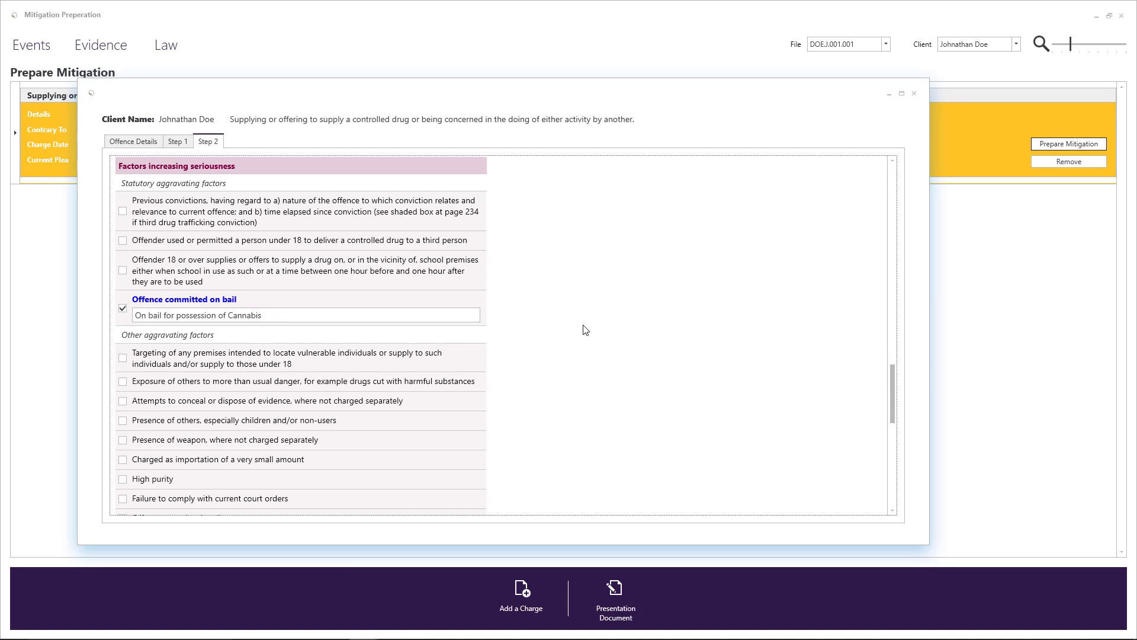
scroll(585, 330, down, 10)
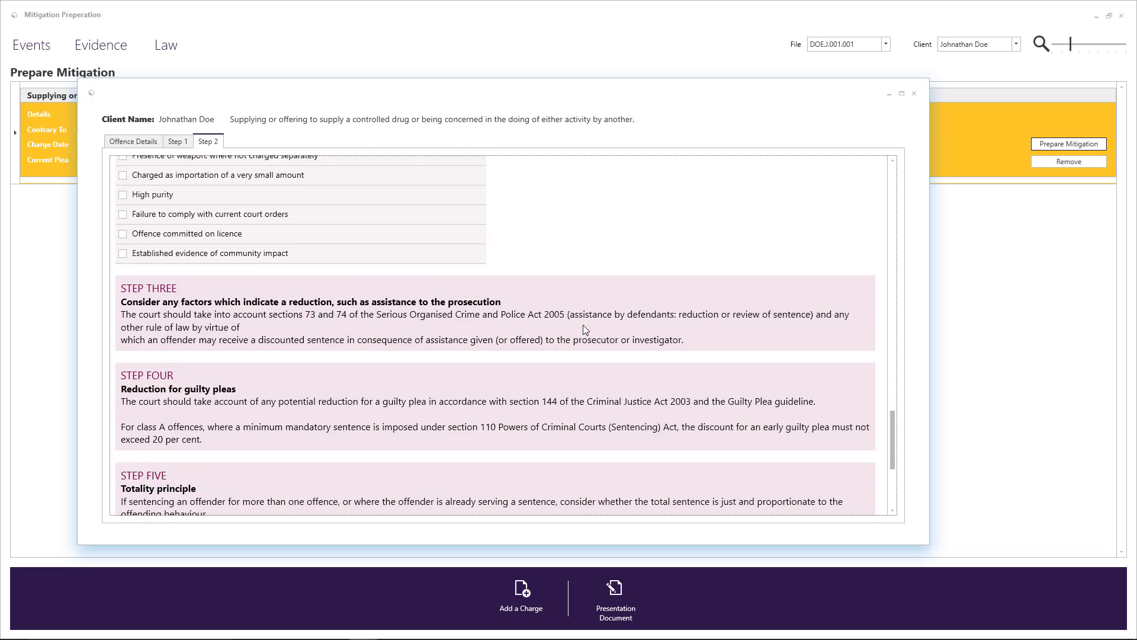
scroll(585, 330, down, 4)
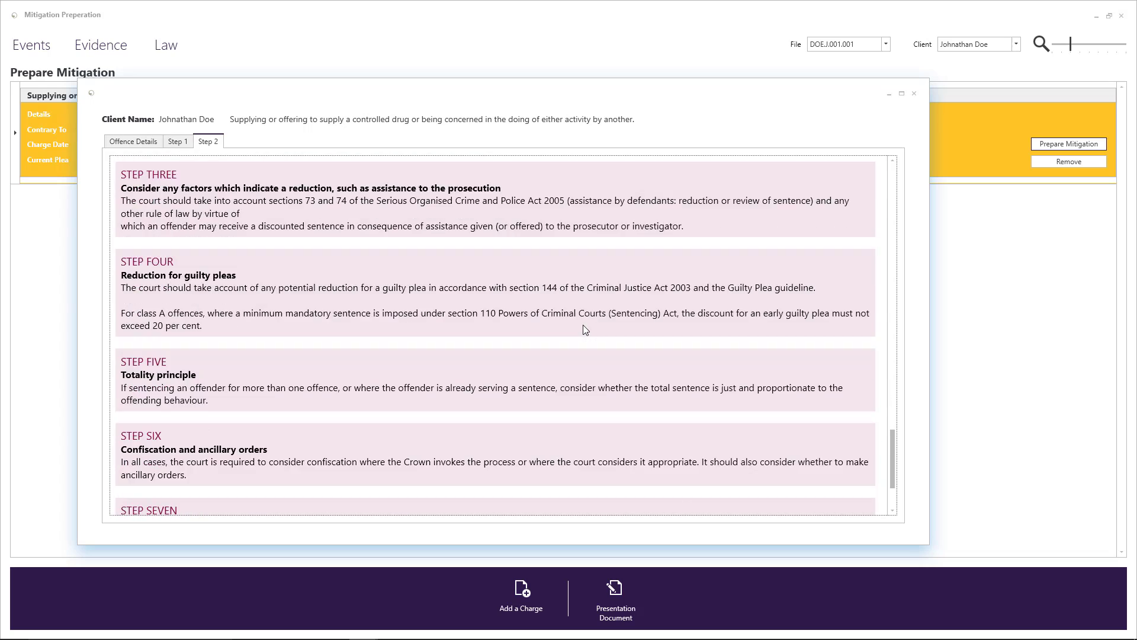
scroll(587, 328, down, 4)
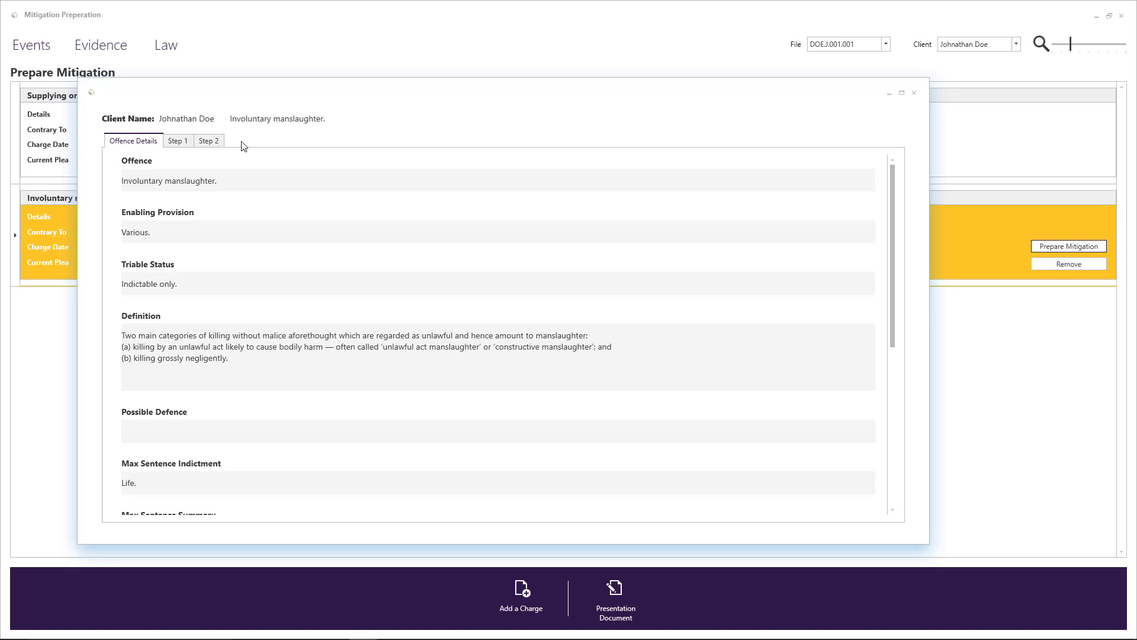
Step: Examine the Step 1 free-text factors and the Step 2 section for the involuntary manslaughter charge
click(179, 142)
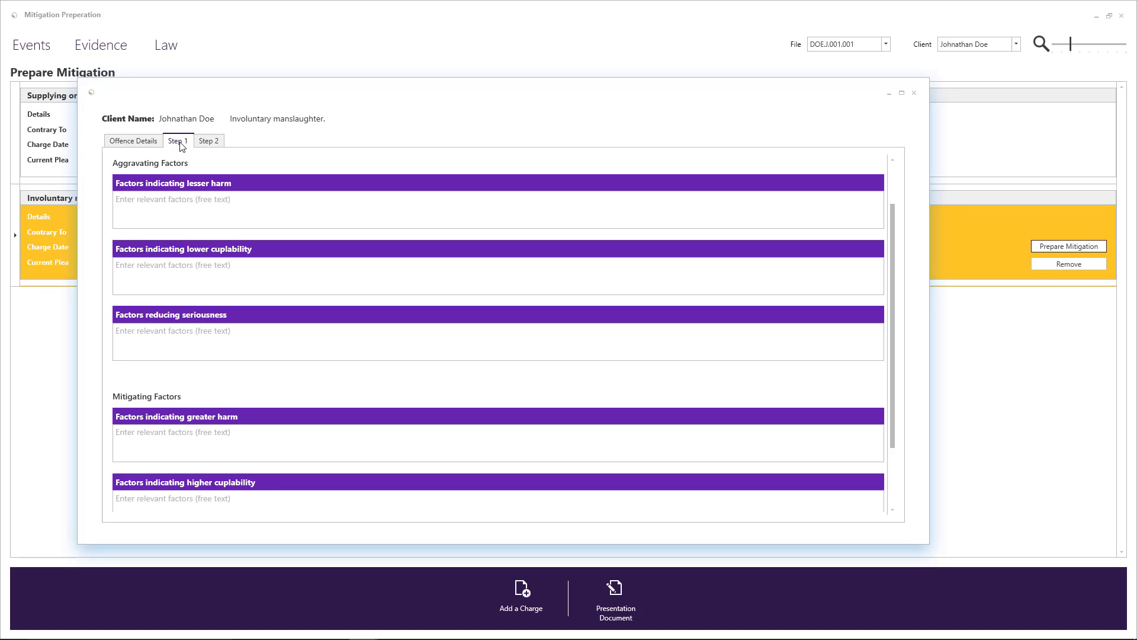
click(212, 144)
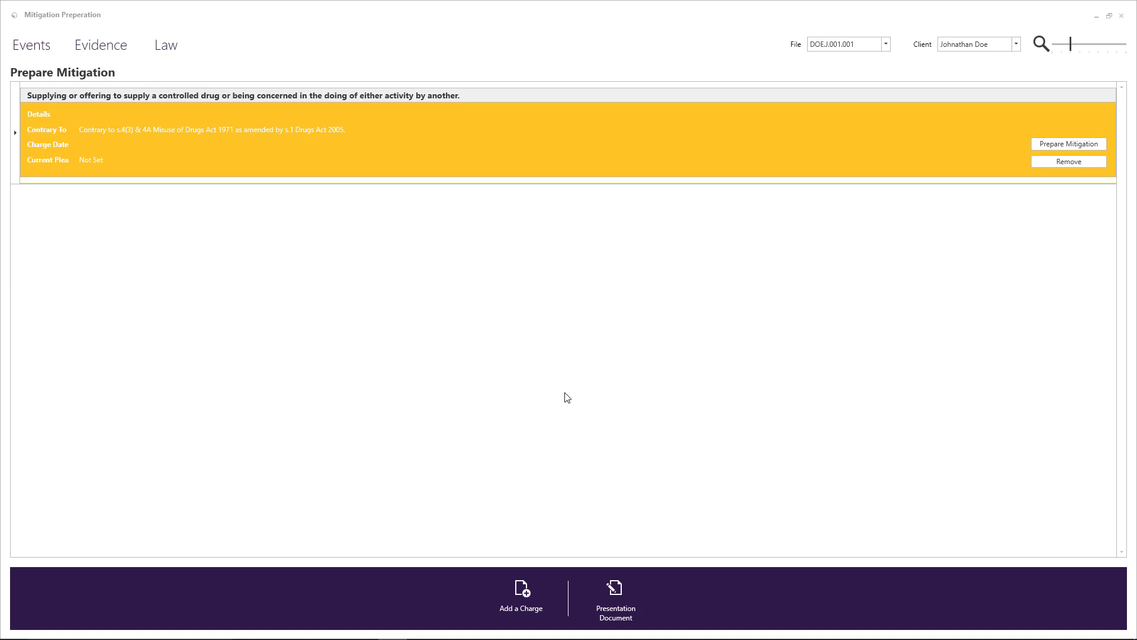
Step: Generate the client's presentation document for the drug supply charge and review its contents
click(613, 588)
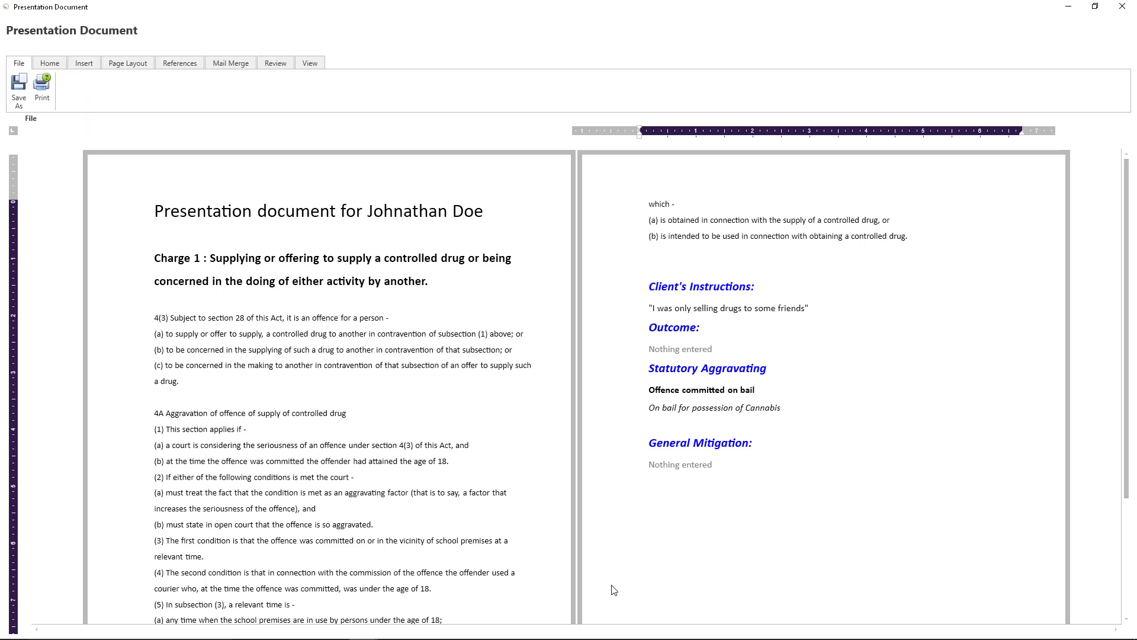
click(437, 400)
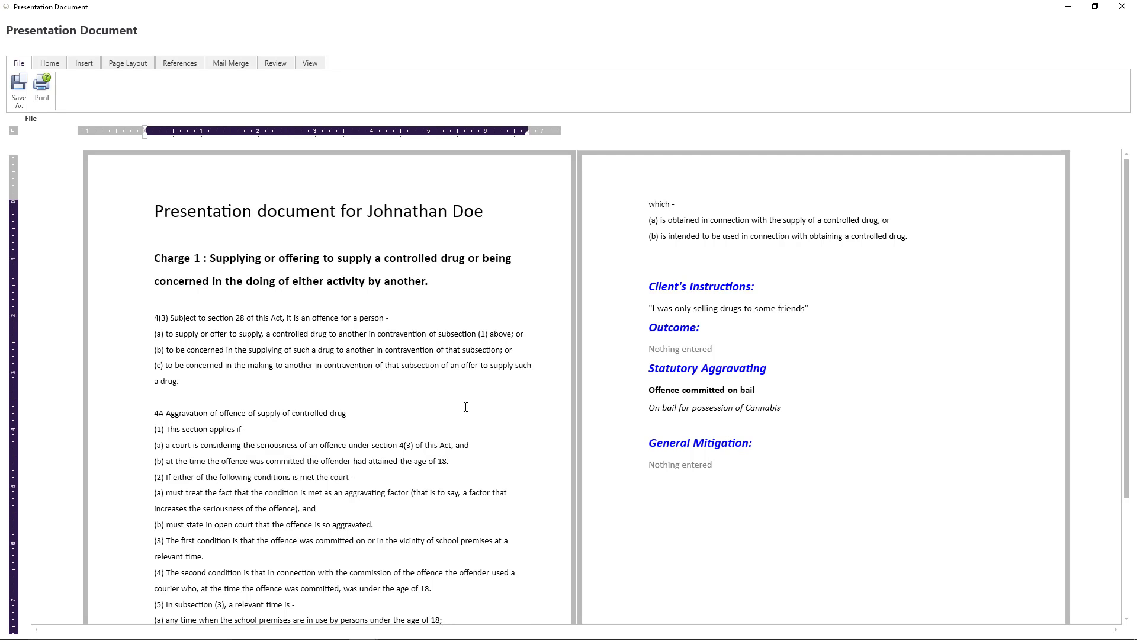
scroll(466, 407, down, 3)
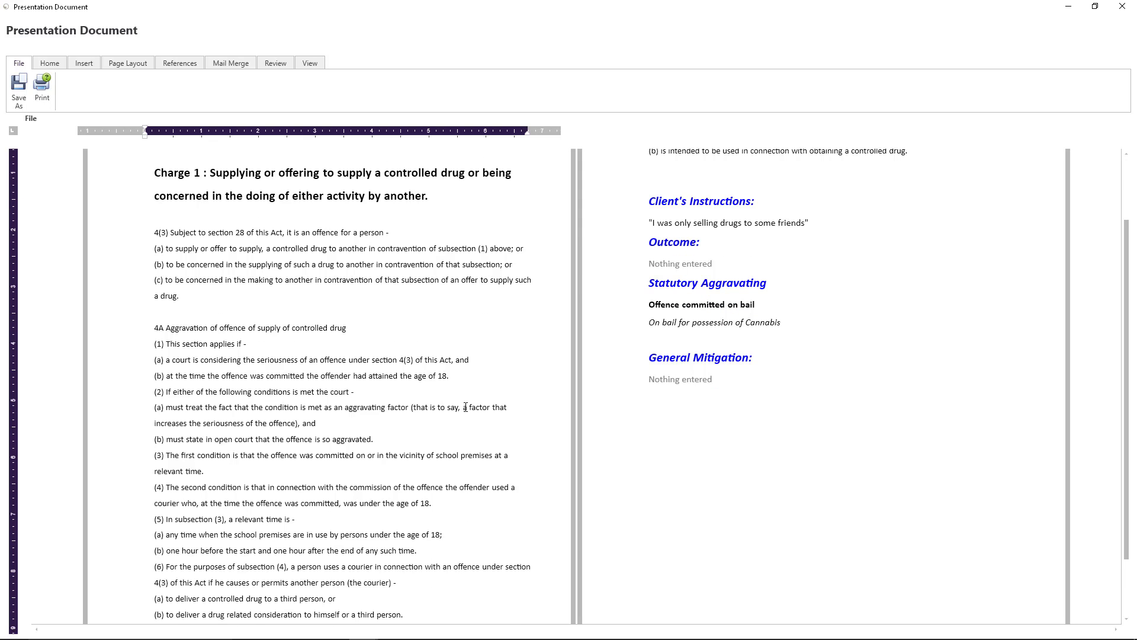
scroll(465, 407, up, 3)
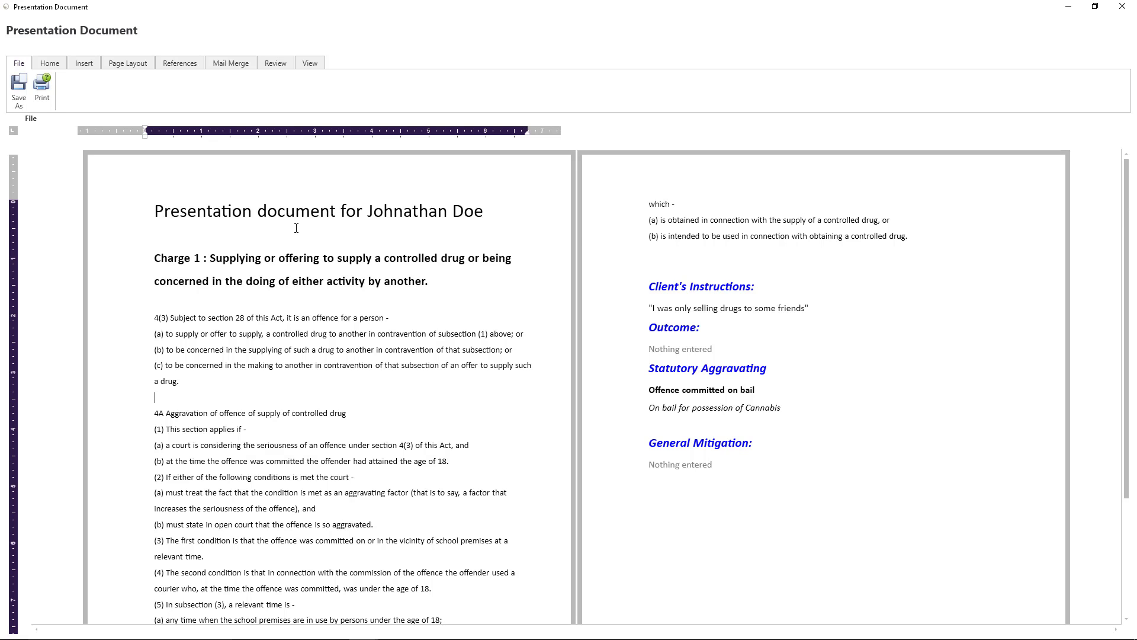
click(49, 64)
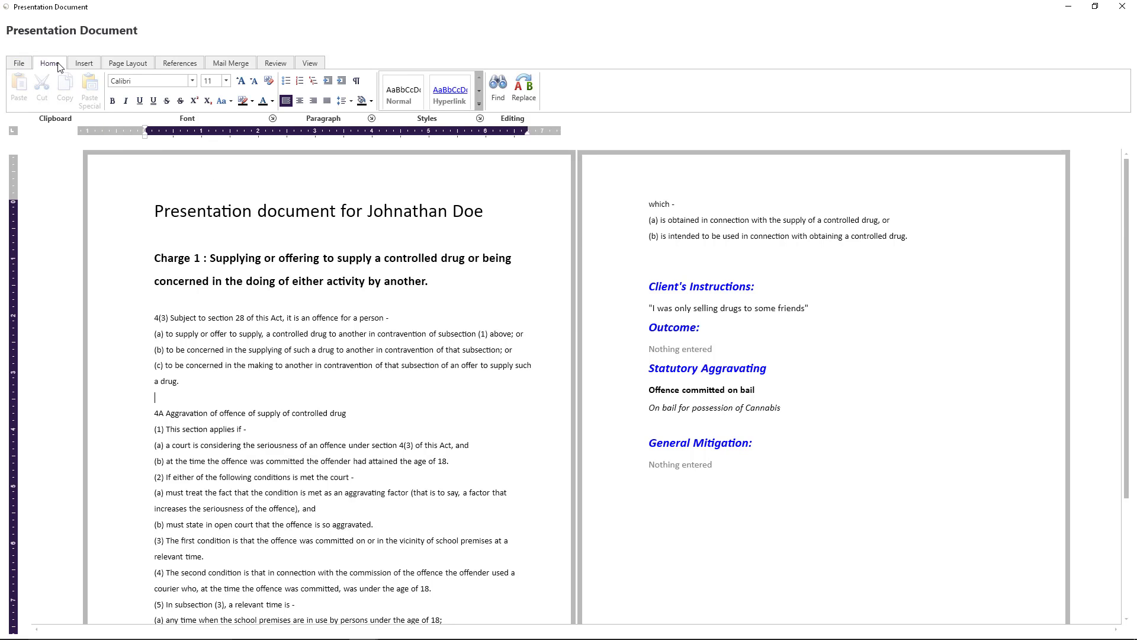
click(83, 63)
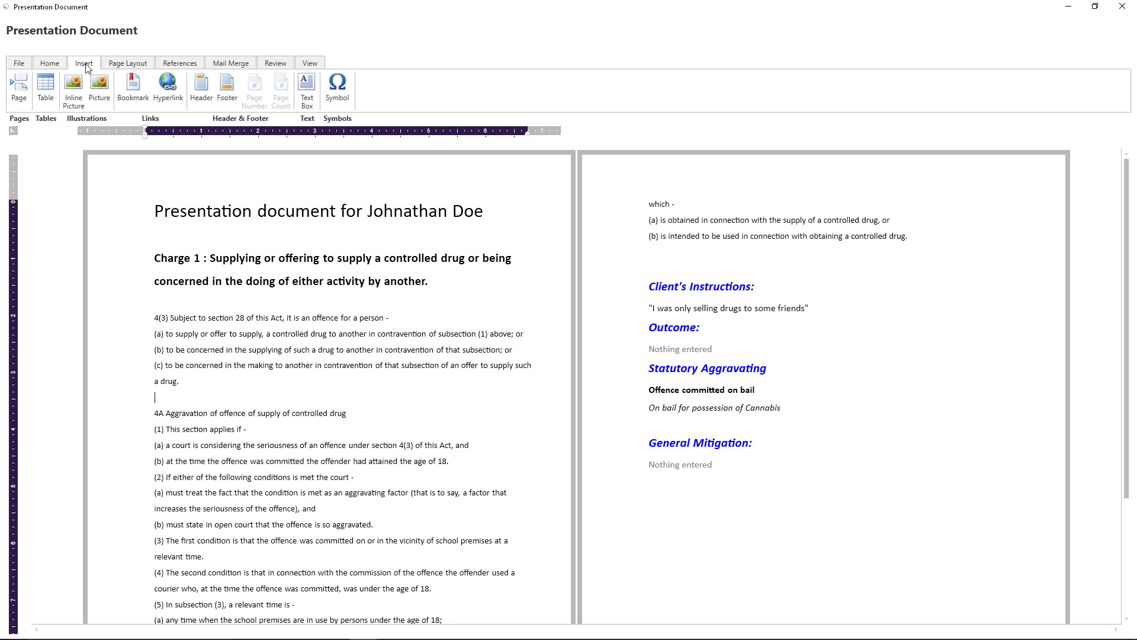
click(49, 62)
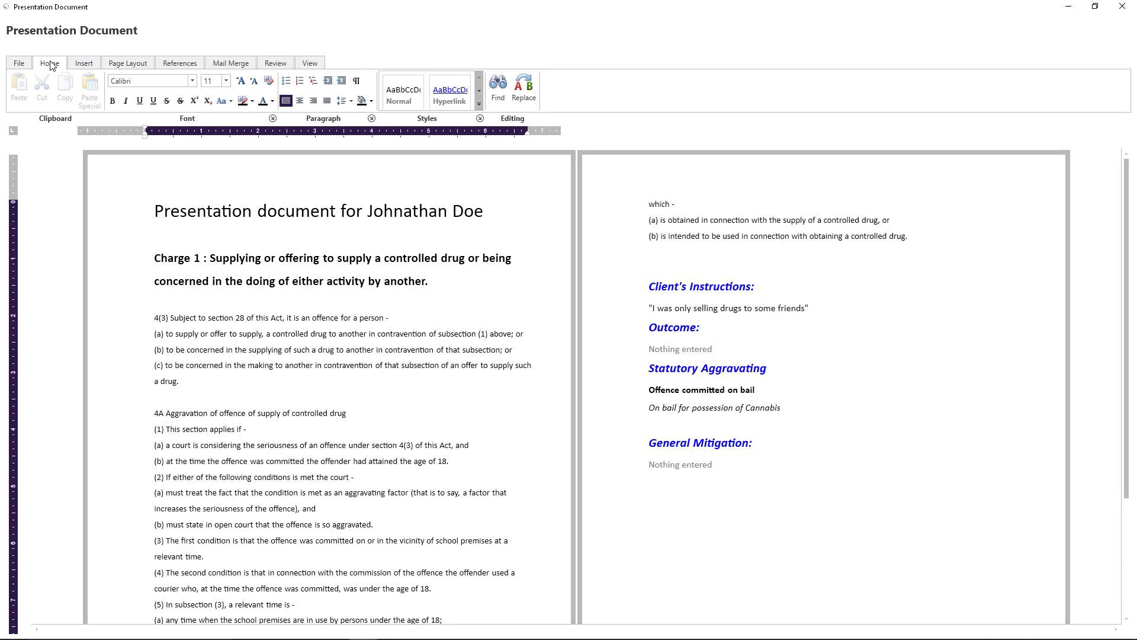